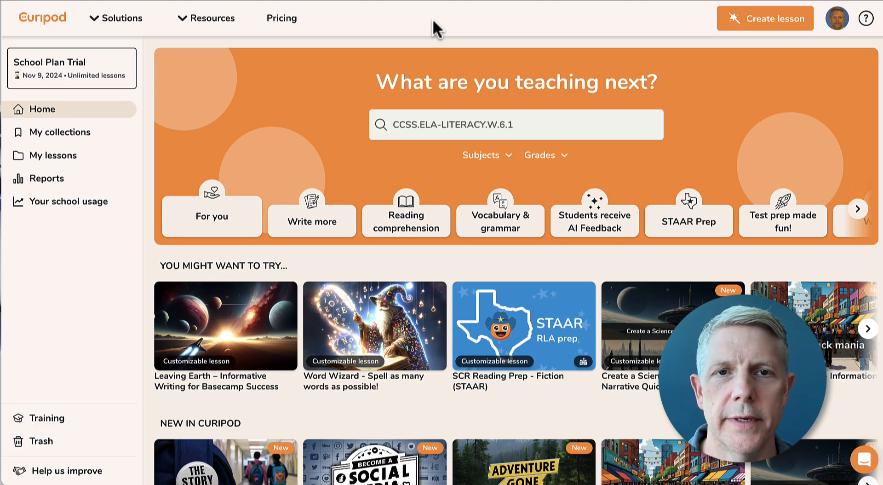
Create a new Curipod lesson and set its title to 'Practice'
click(779, 20)
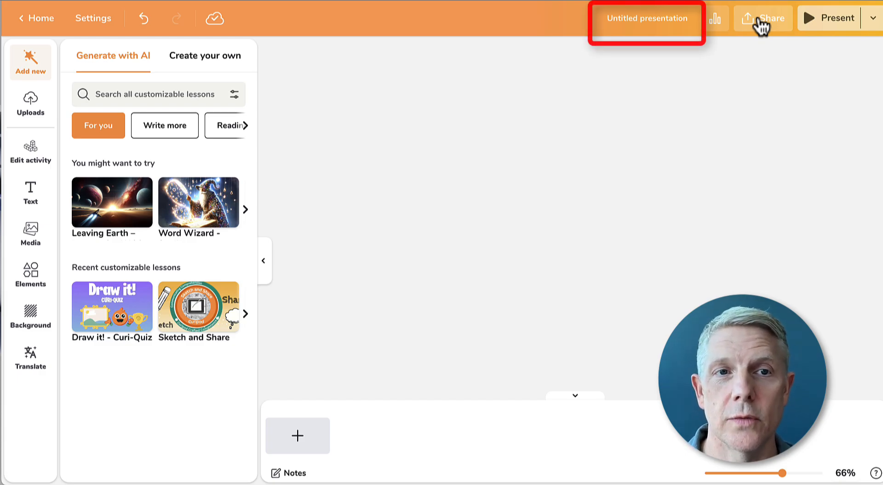
click(645, 21)
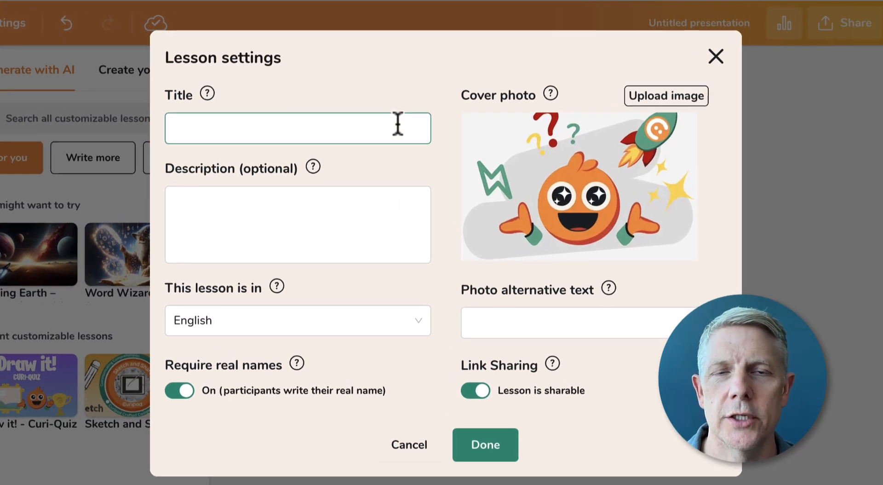
click(403, 108)
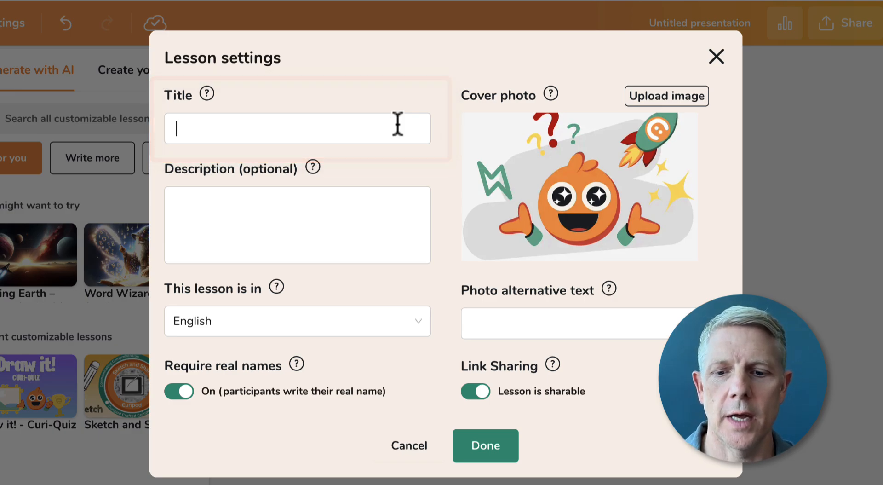
text(Practice)
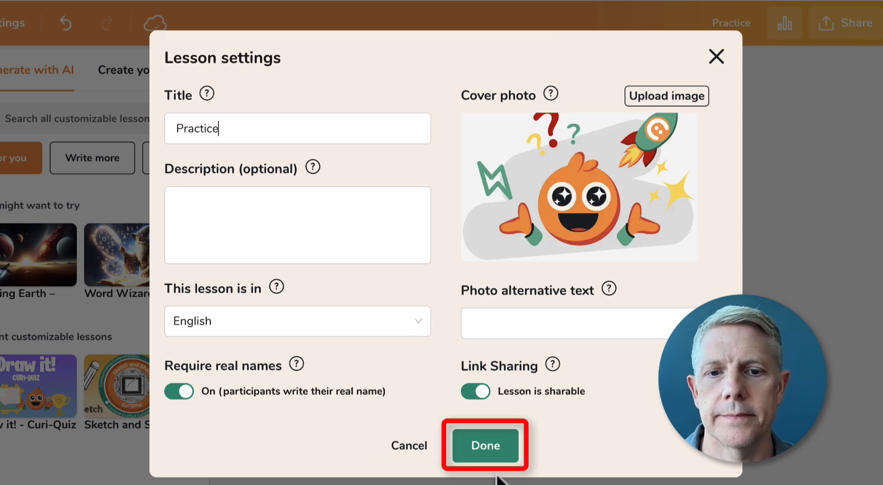
click(491, 444)
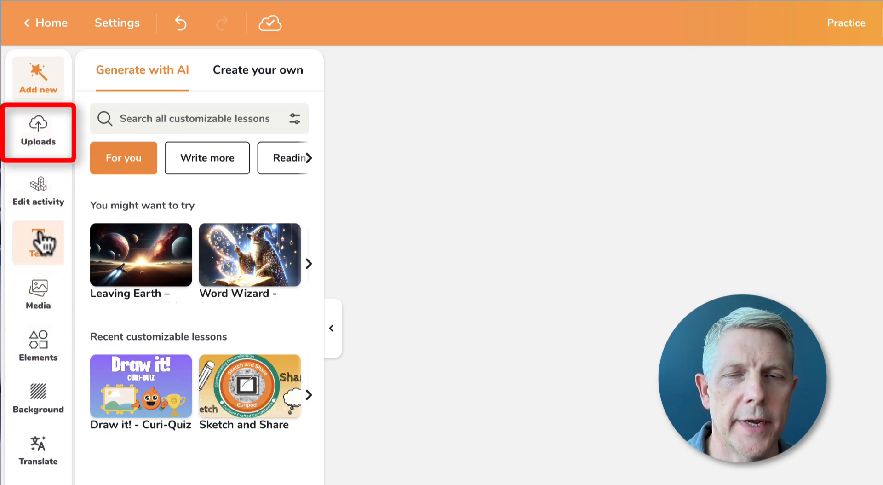
Open the Uploads panel's drag-and-drop zone to choose a presentation file
click(40, 140)
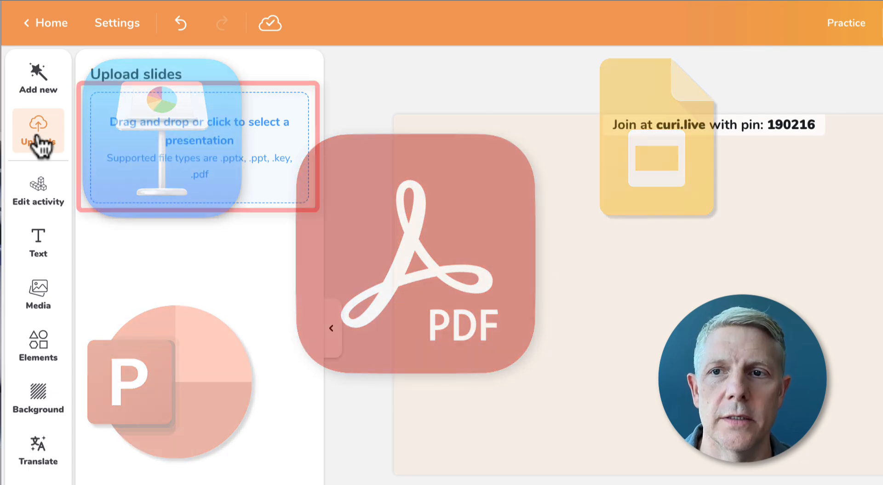
click(169, 147)
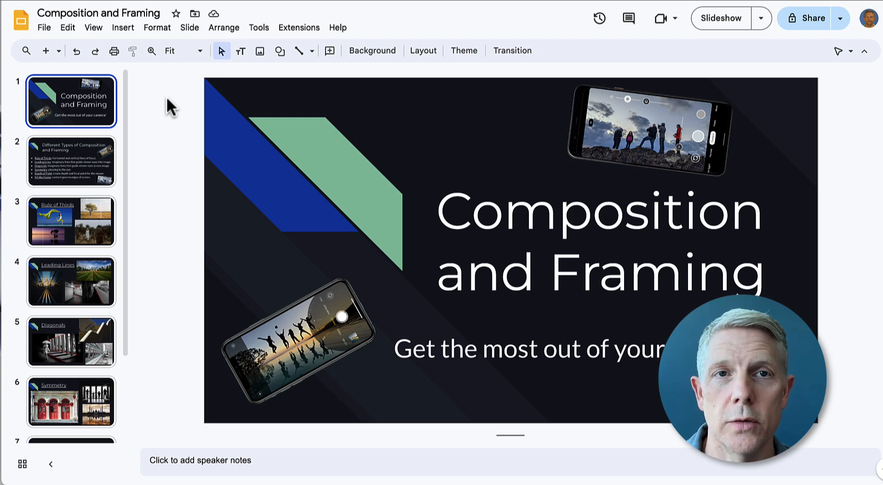
Show the deck's File > Download format options, such as pptx and pdf
click(46, 30)
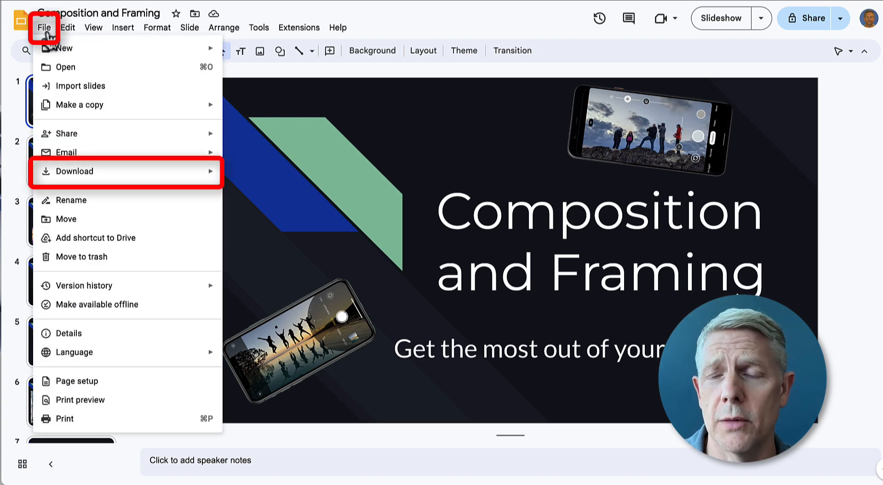
mouse_move(102, 174)
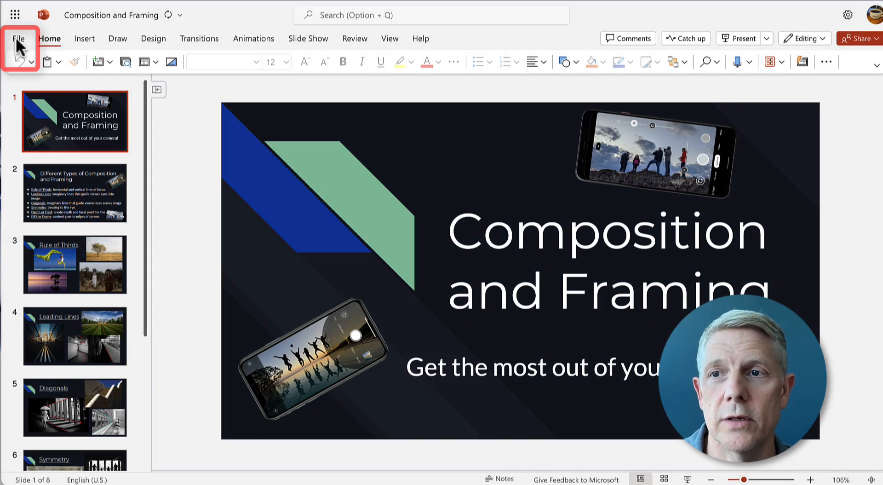
Open PowerPoint Online's File backstage to see the Save as options
click(19, 40)
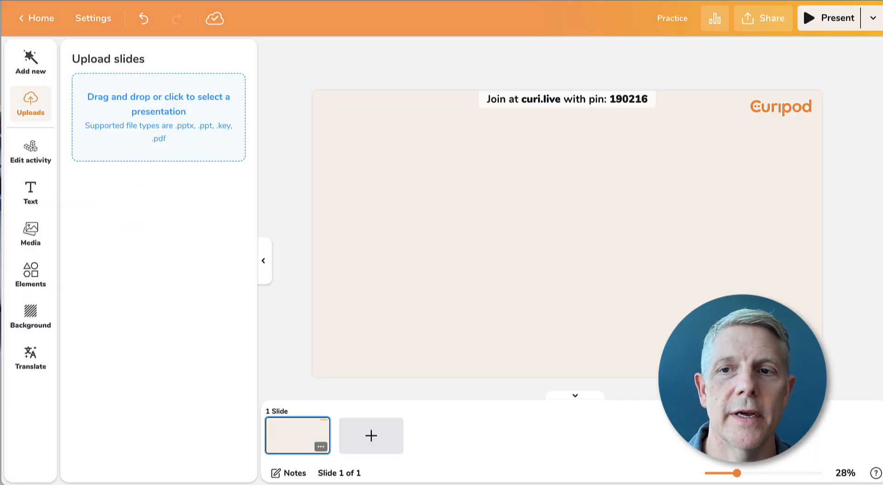
Choose Composition and Framing.pdf from the Desktop and start uploading it
click(162, 111)
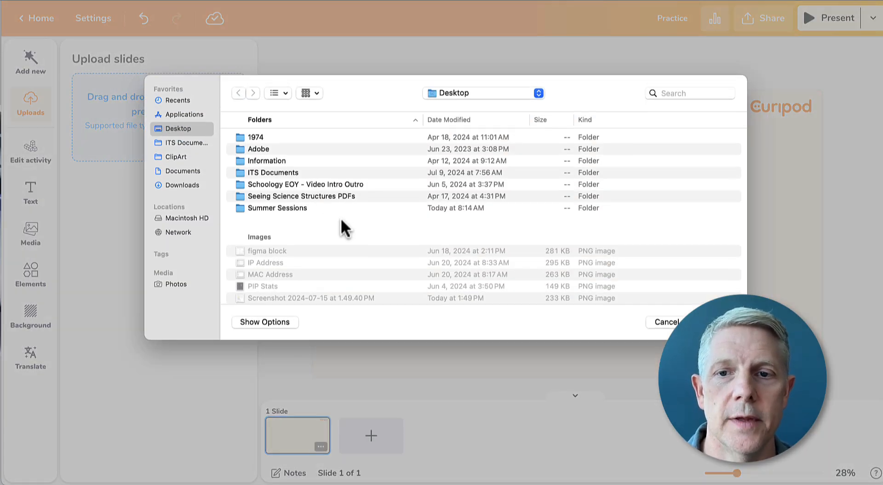
scroll(341, 220, down, 8)
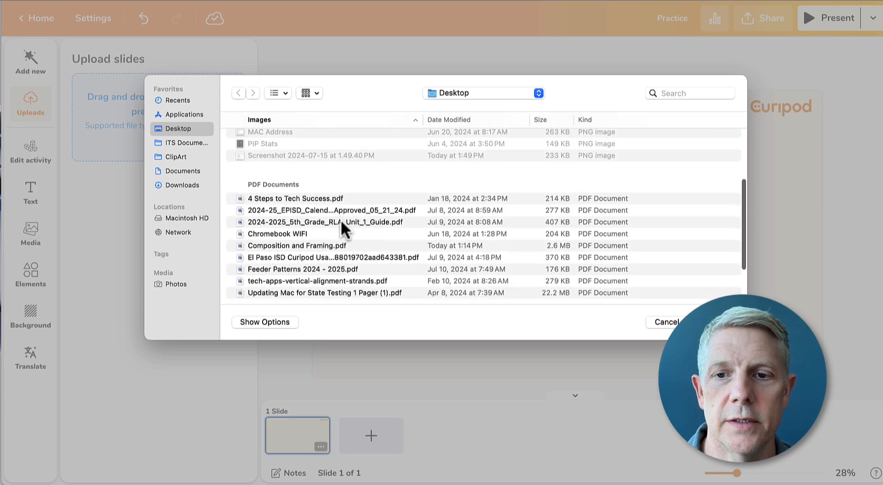
click(317, 244)
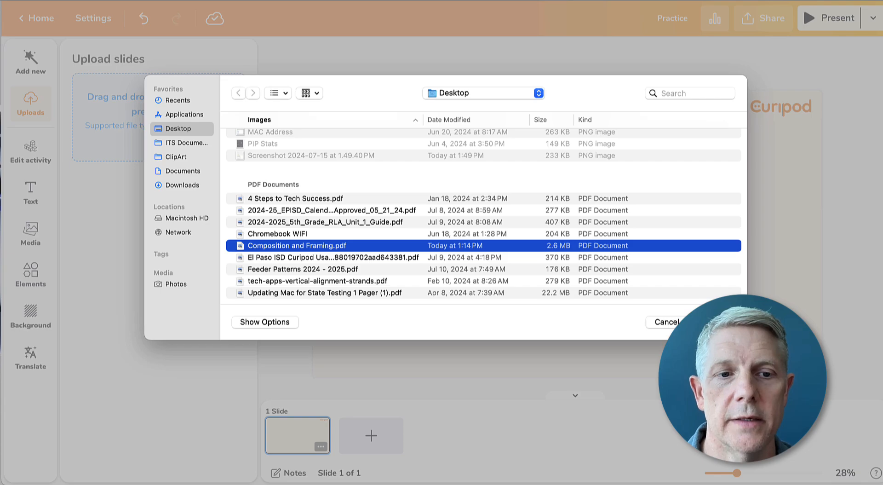
key(Return)
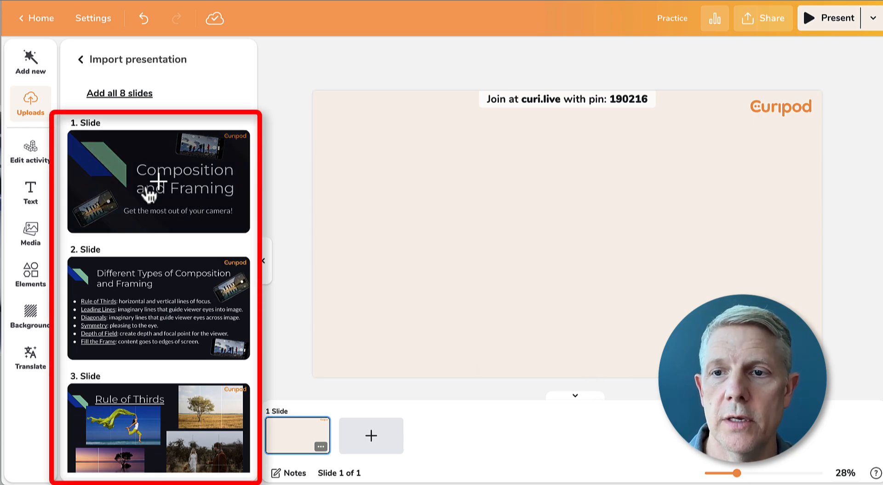
Scroll through the import preview of the eight Composition and Framing slides
scroll(148, 193, down, 5)
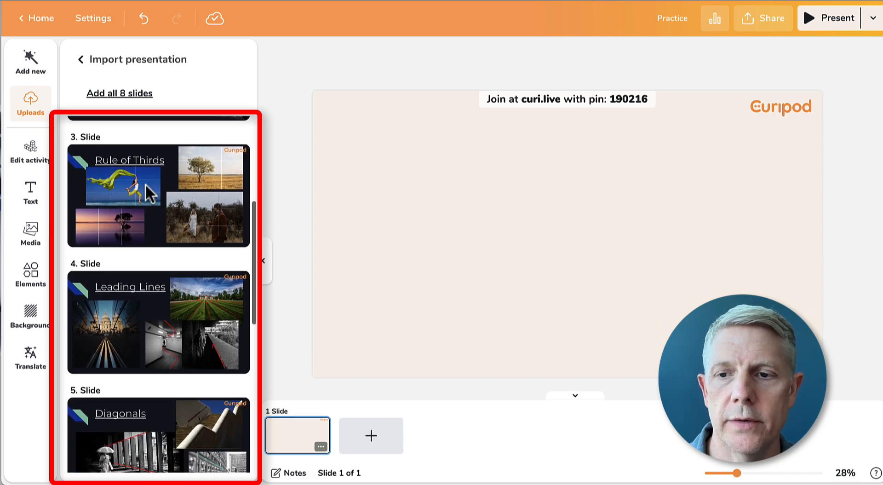
scroll(148, 193, down, 5)
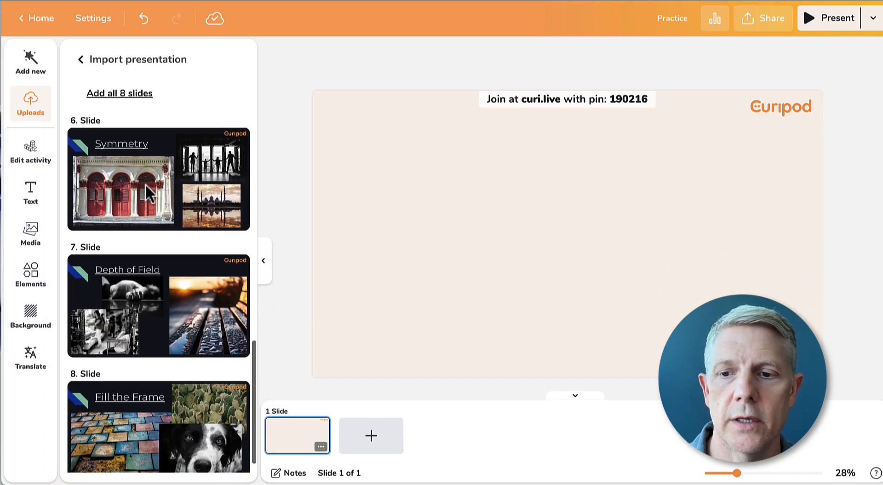
scroll(148, 192, up, 8)
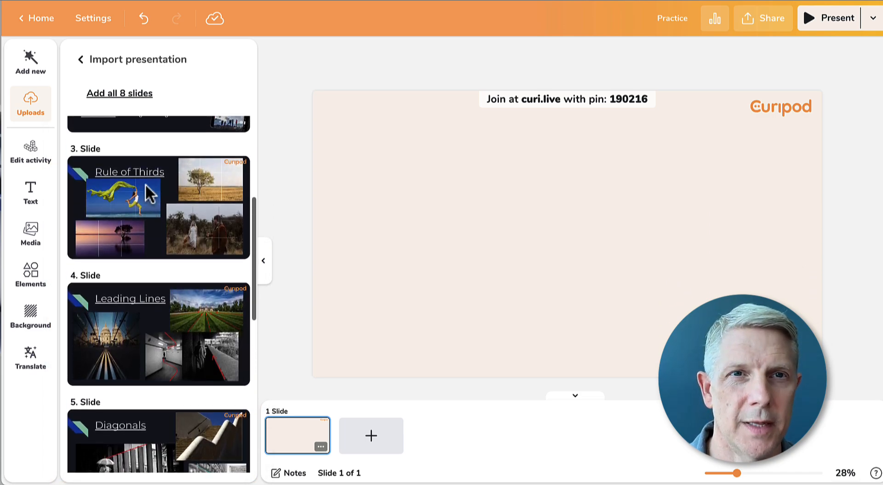
scroll(148, 190, up, 5)
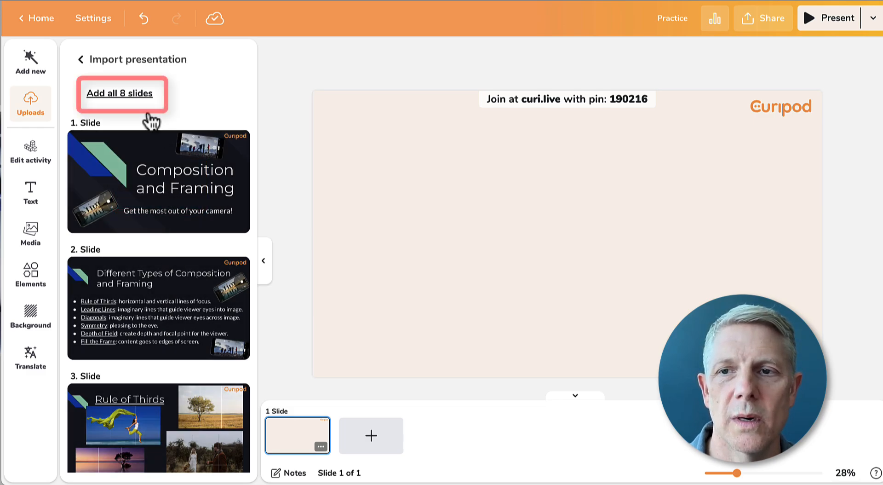
Add all 8 imported slides after the blank first slide, making nine slides
click(135, 96)
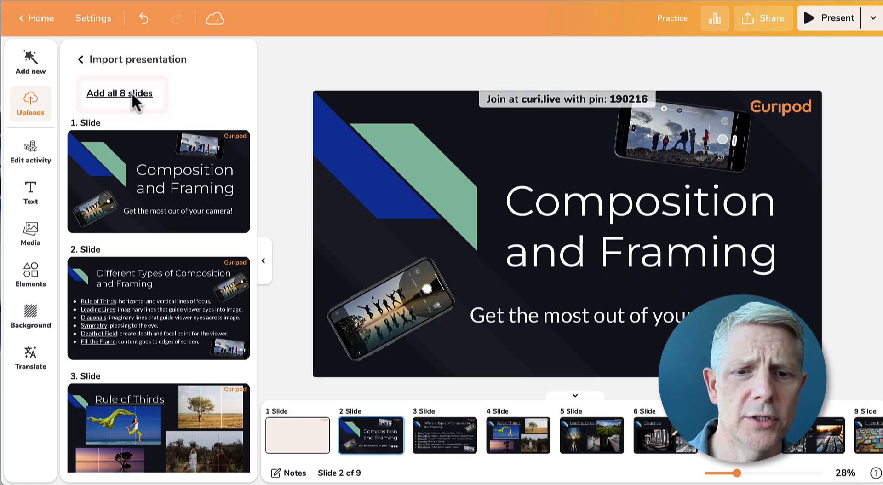
scroll(483, 441, right, 3)
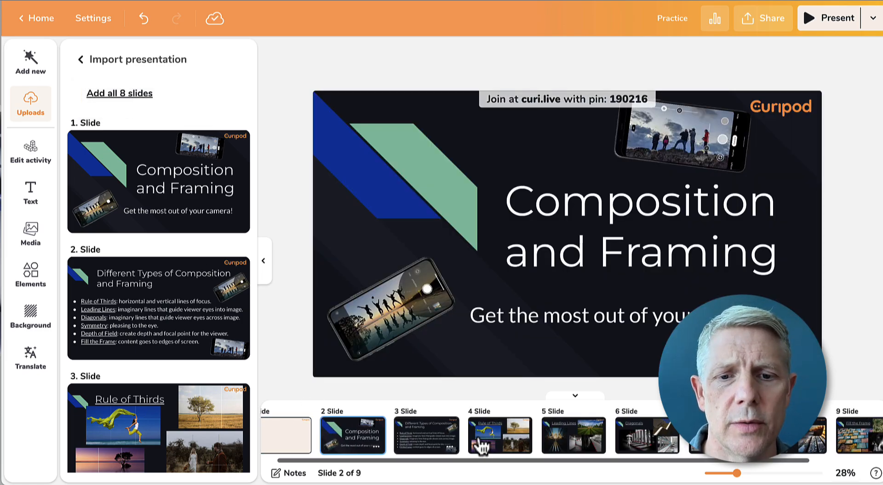
scroll(482, 446, right, 1)
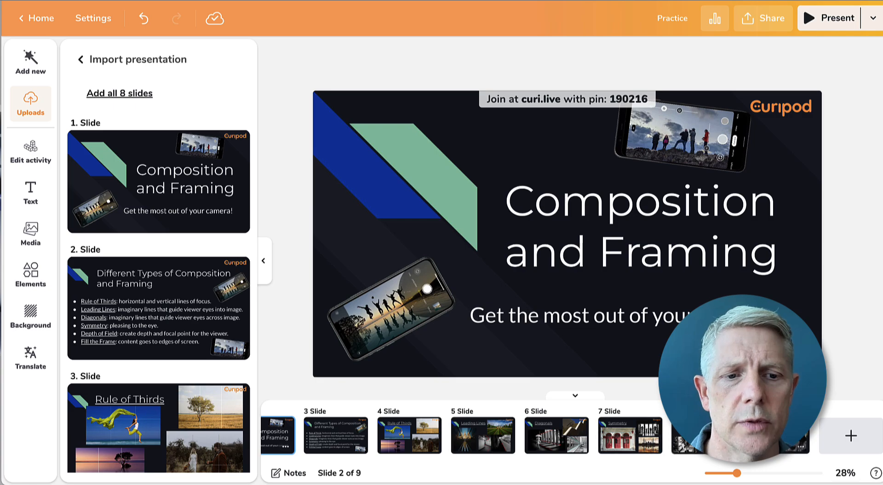
scroll(431, 435, left, 3)
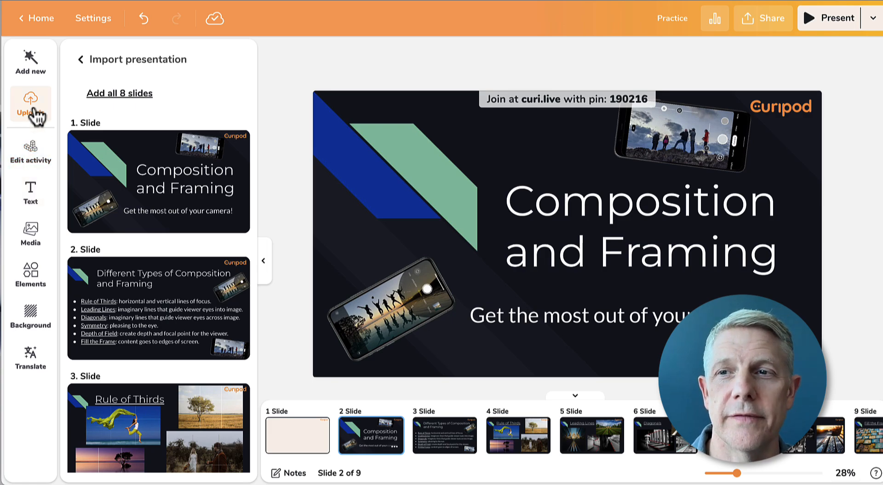
Show the 'Create your own' activity options and select slide 3 as the insertion point
click(33, 74)
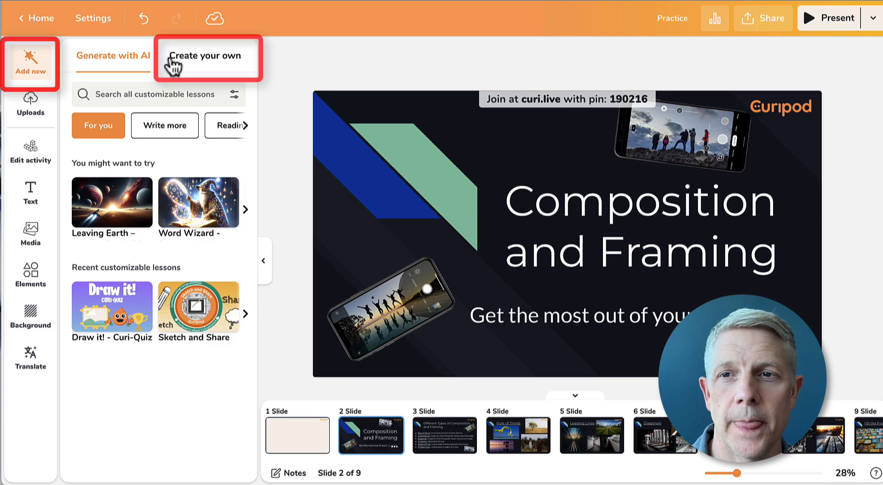
click(214, 64)
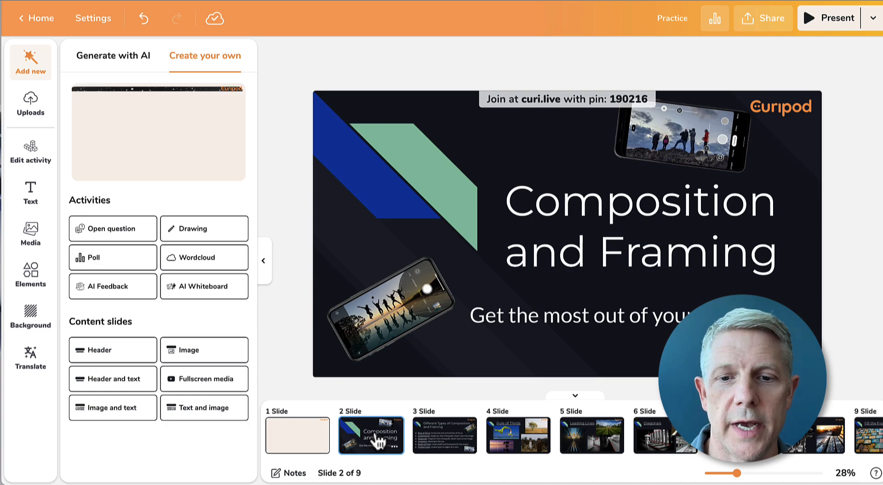
click(443, 446)
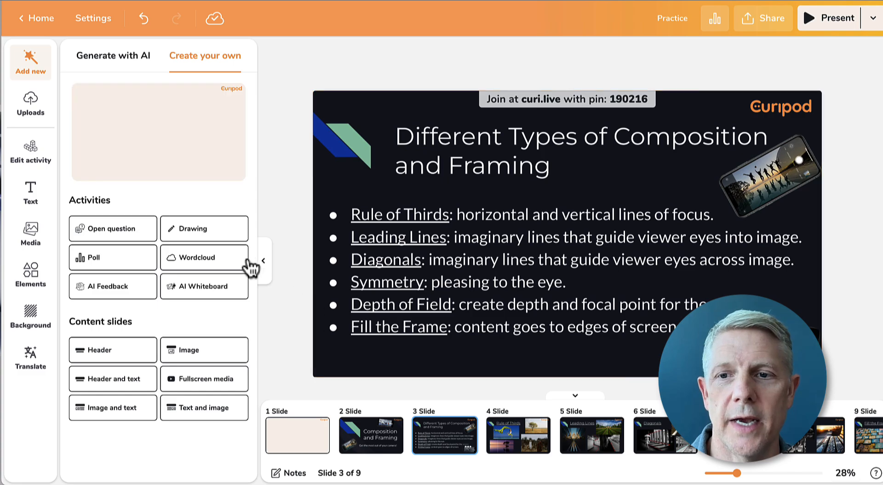
Insert an Open question activity as slide 4 and select its title text
click(124, 234)
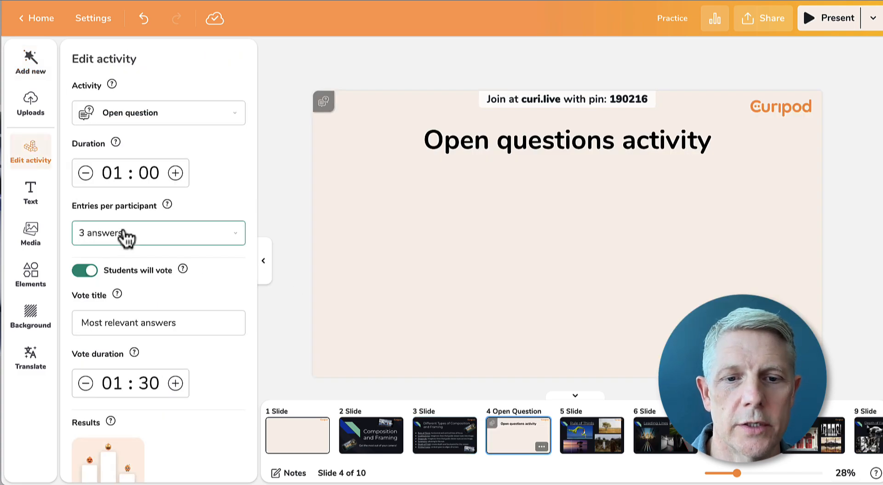
click(369, 442)
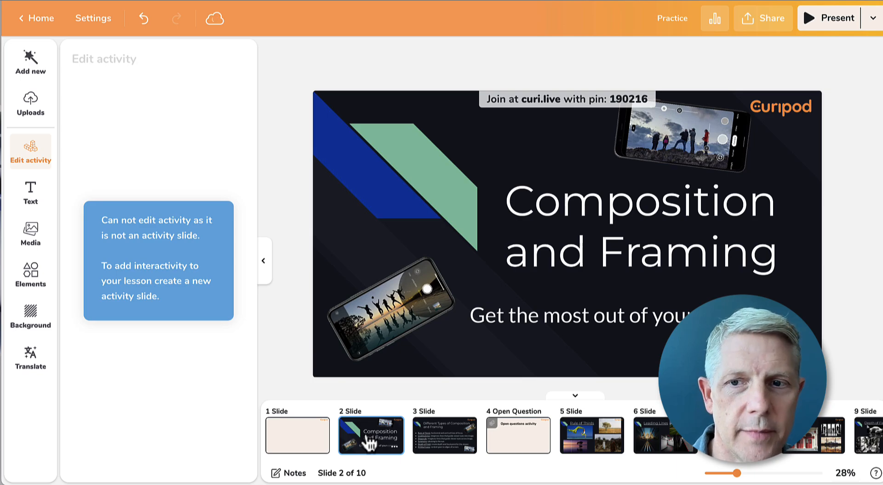
click(432, 449)
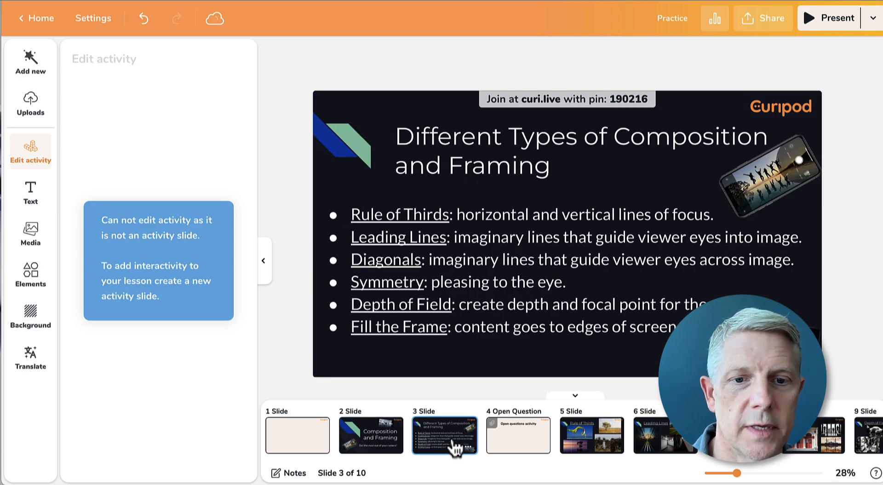
click(516, 443)
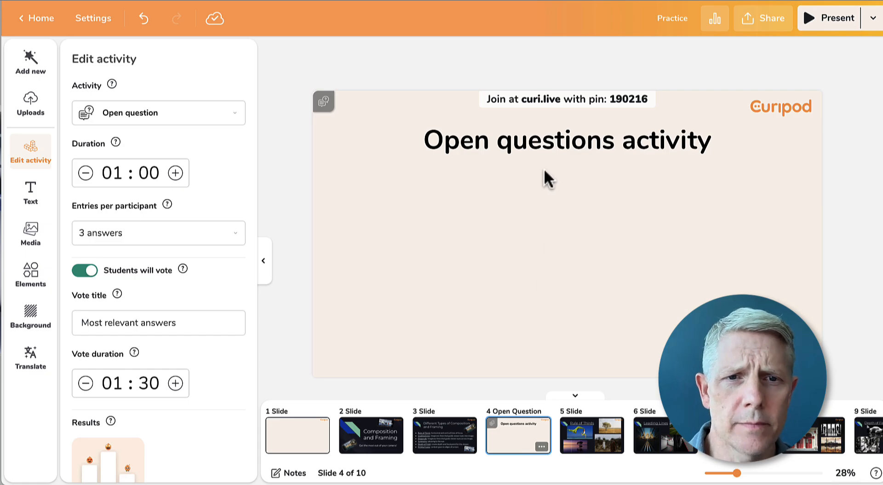
double_click(542, 149)
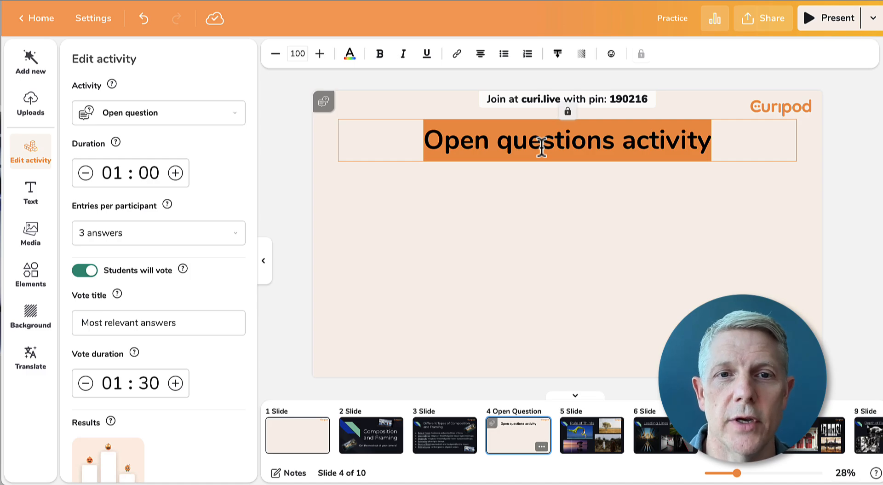
click(508, 443)
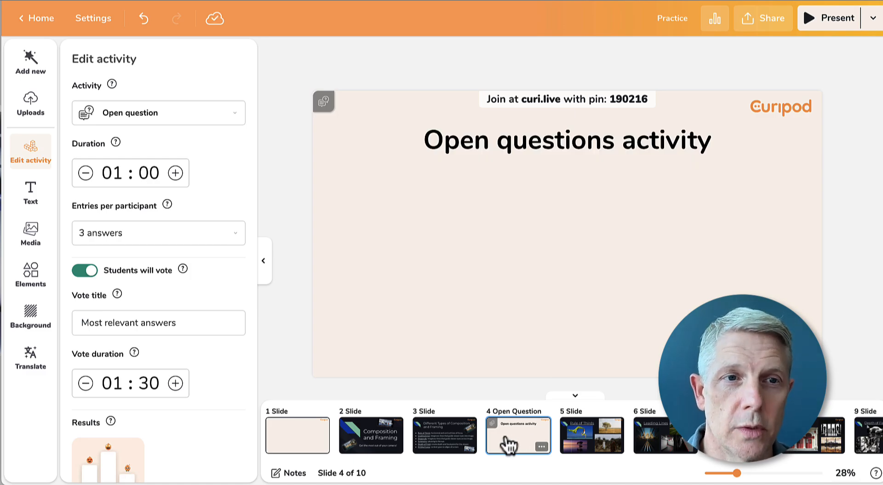
click(571, 147)
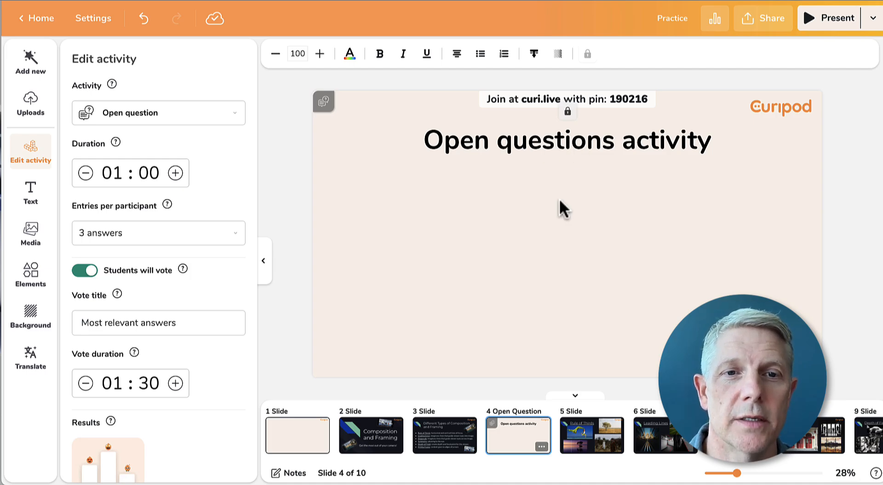
double_click(549, 142)
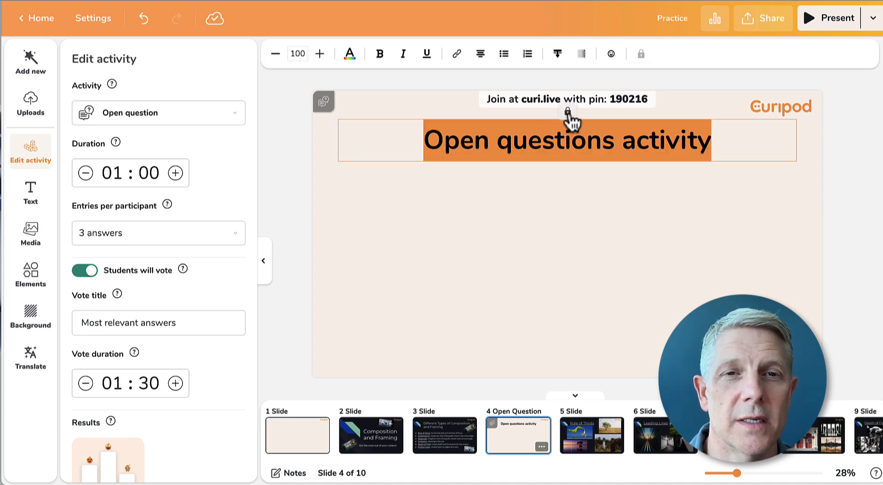
mouse_move(569, 116)
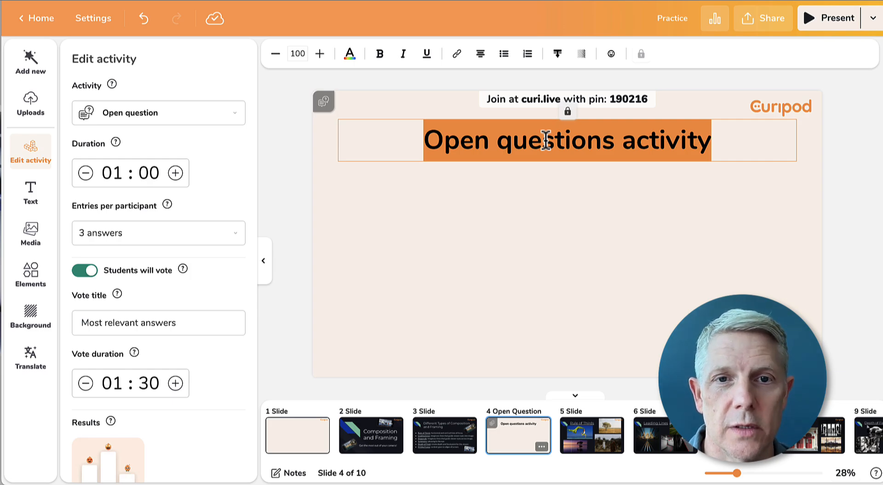
click(431, 227)
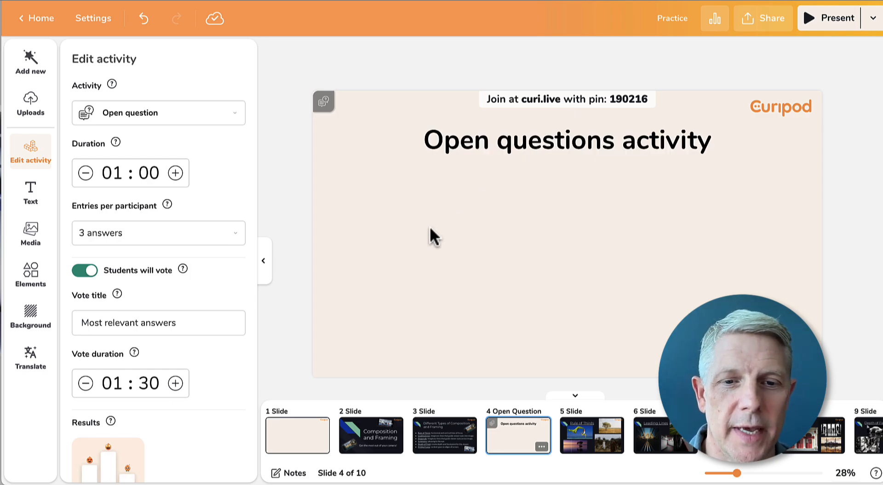